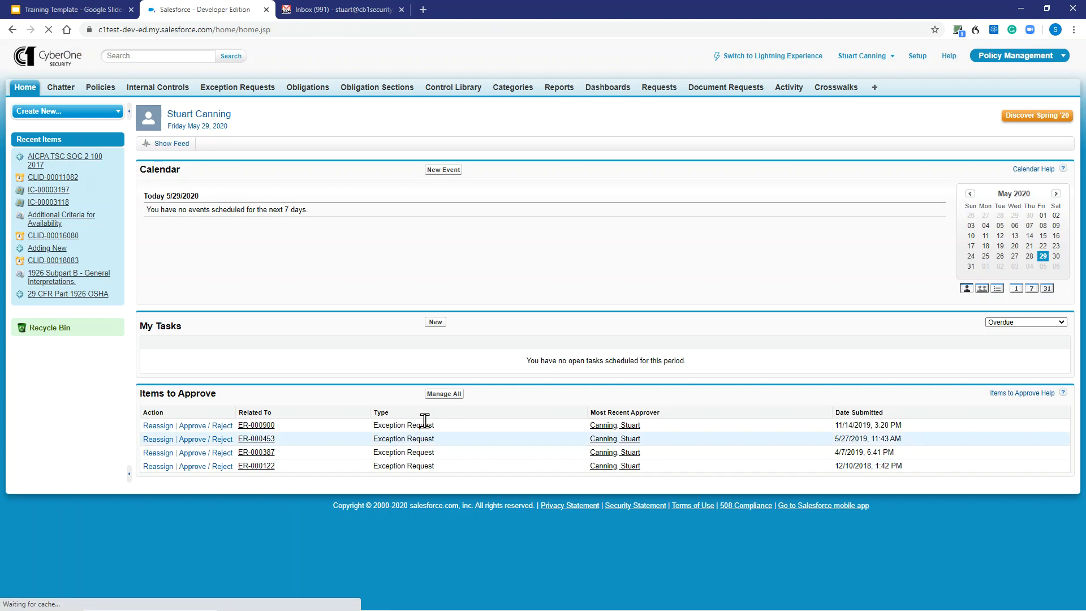
click(1003, 62)
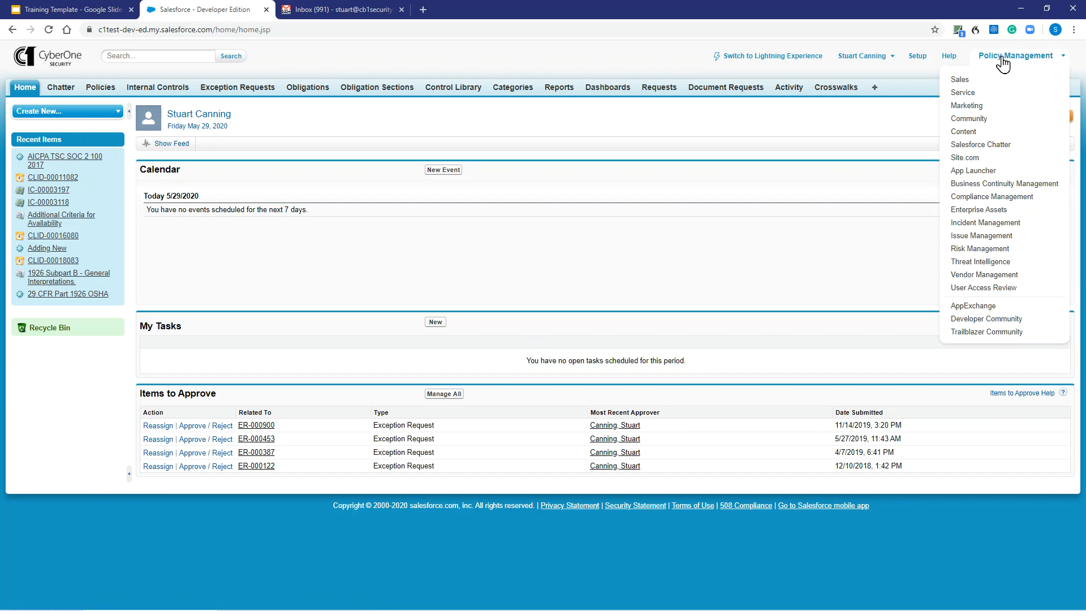
click(1003, 62)
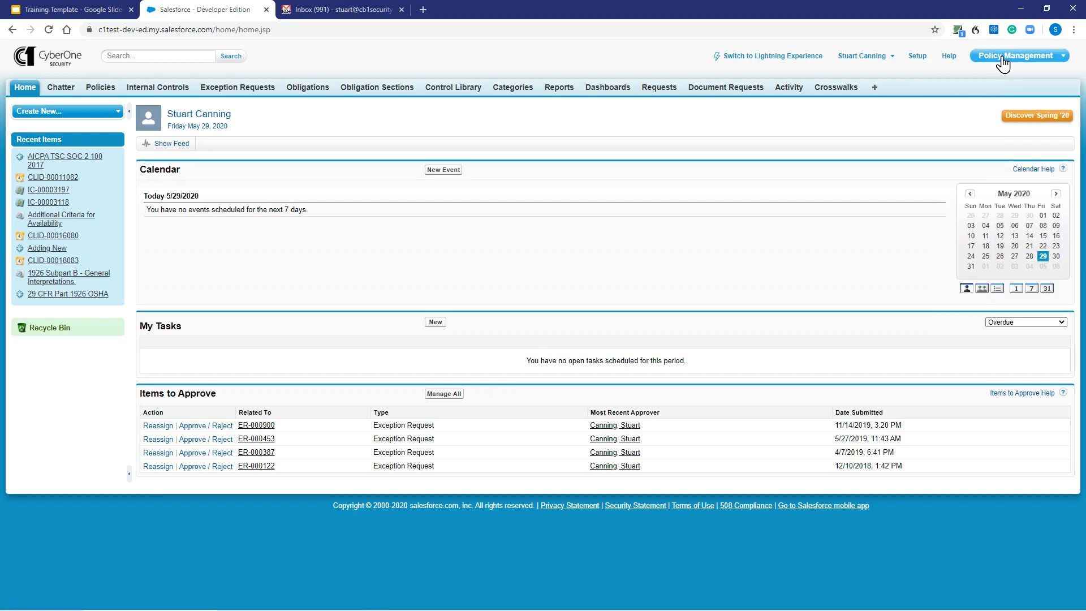
Open the list of all obligations and look through its records
click(304, 90)
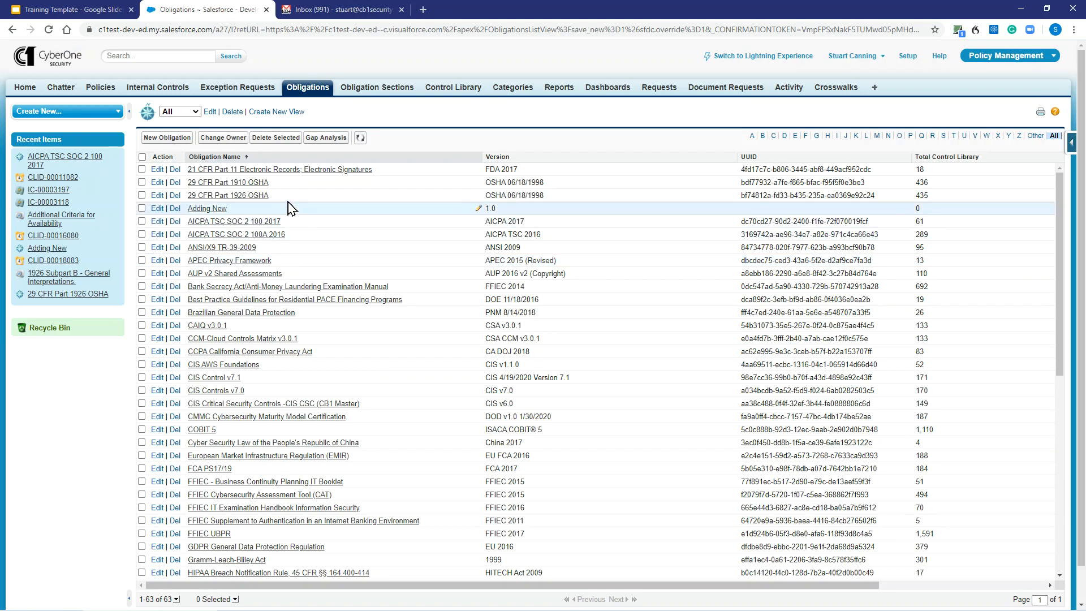
scroll(245, 361, down, 2)
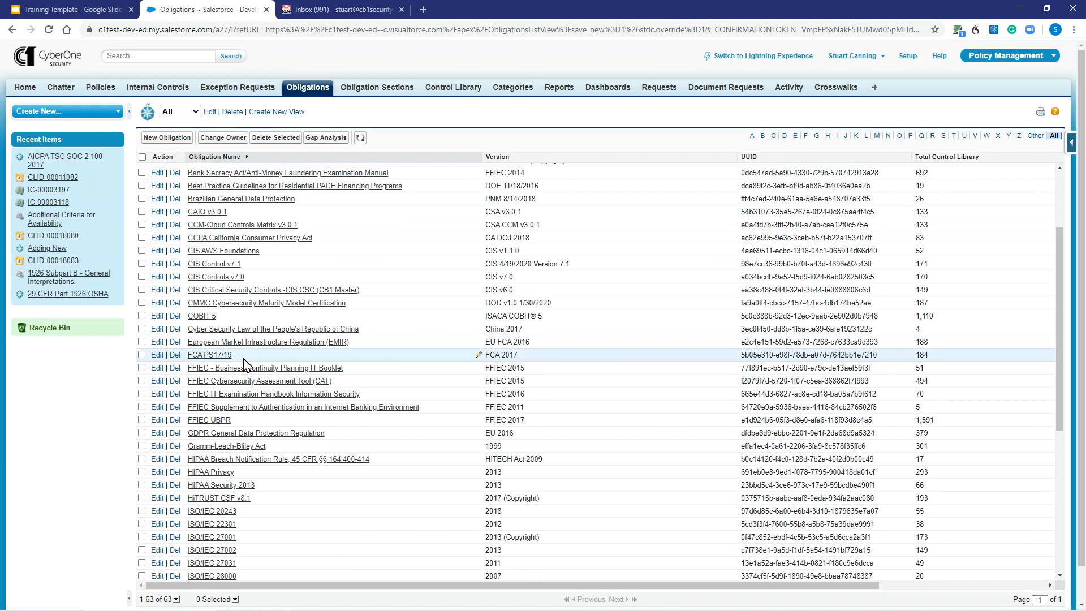
scroll(245, 365, down, 5)
scroll(245, 365, up, 7)
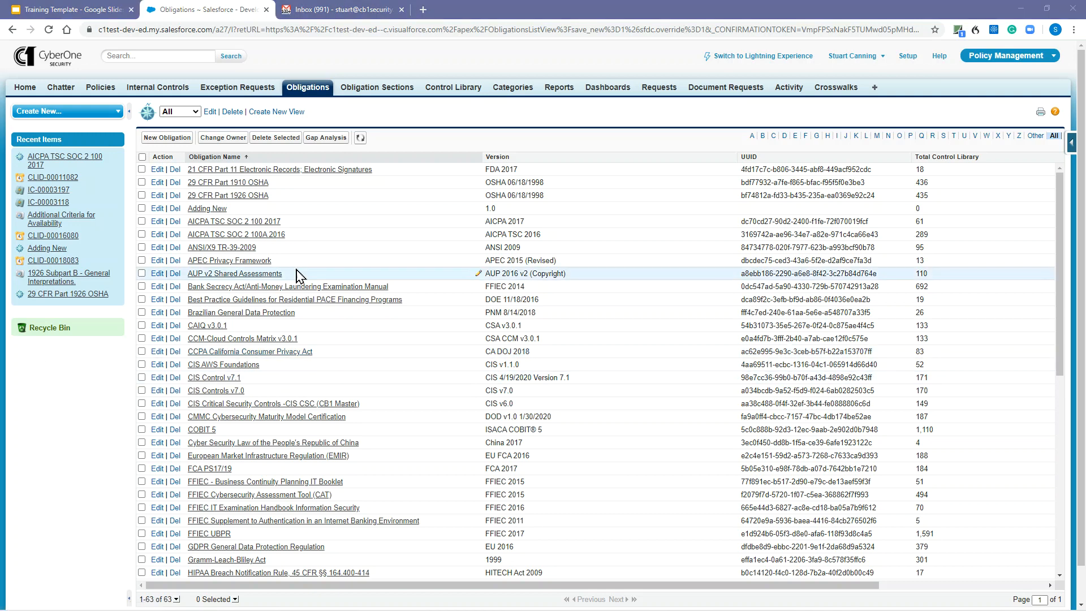
Create and save a new obligation named "Test" with version 2.0 and the description "Describe"
click(158, 139)
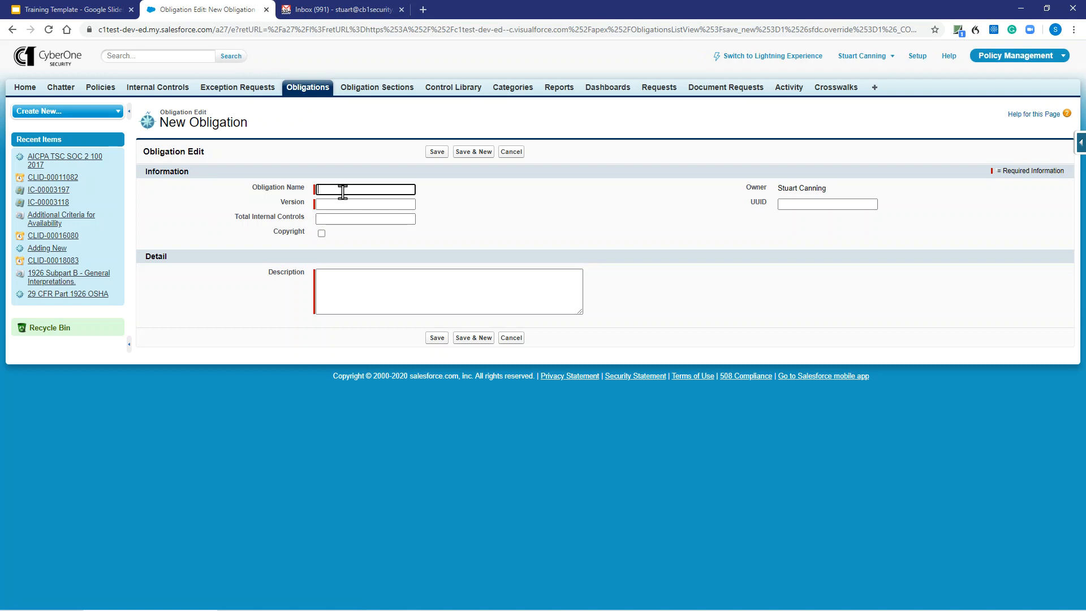
text(Test)
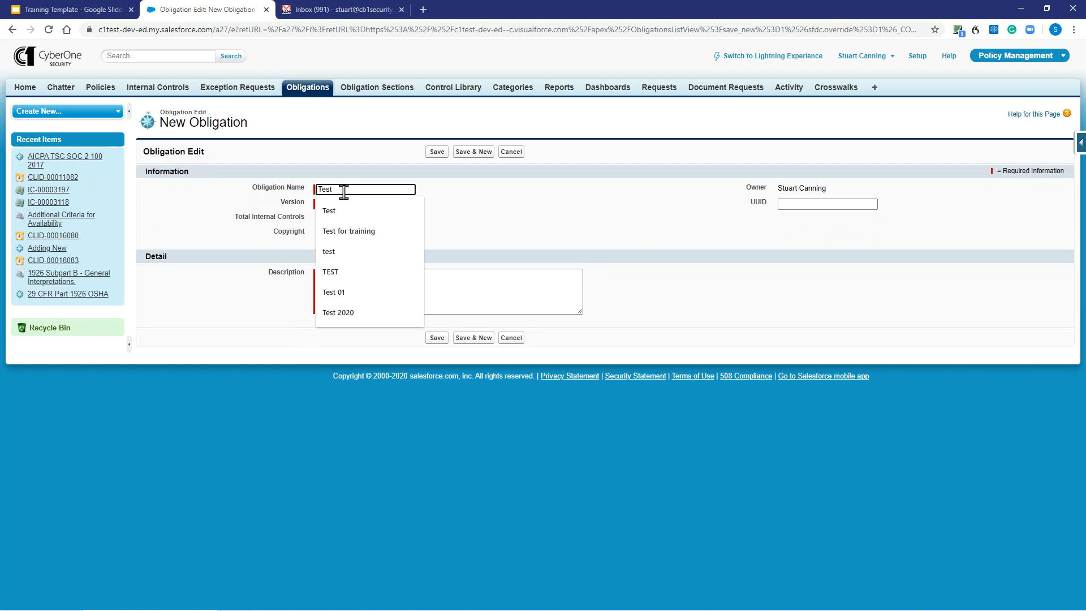
click(544, 226)
click(361, 205)
text(2.0)
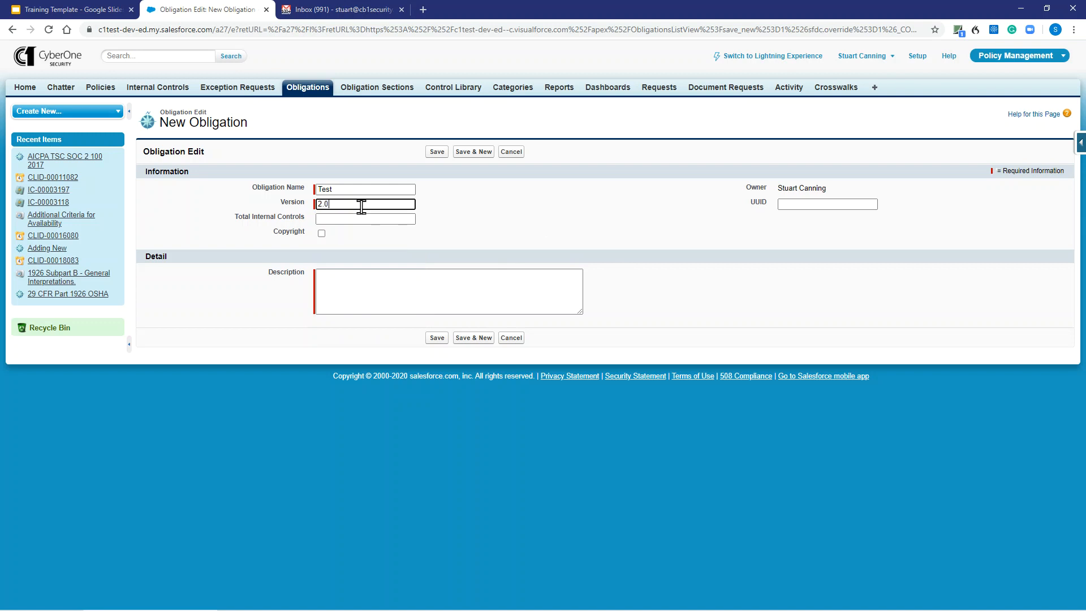
click(358, 283)
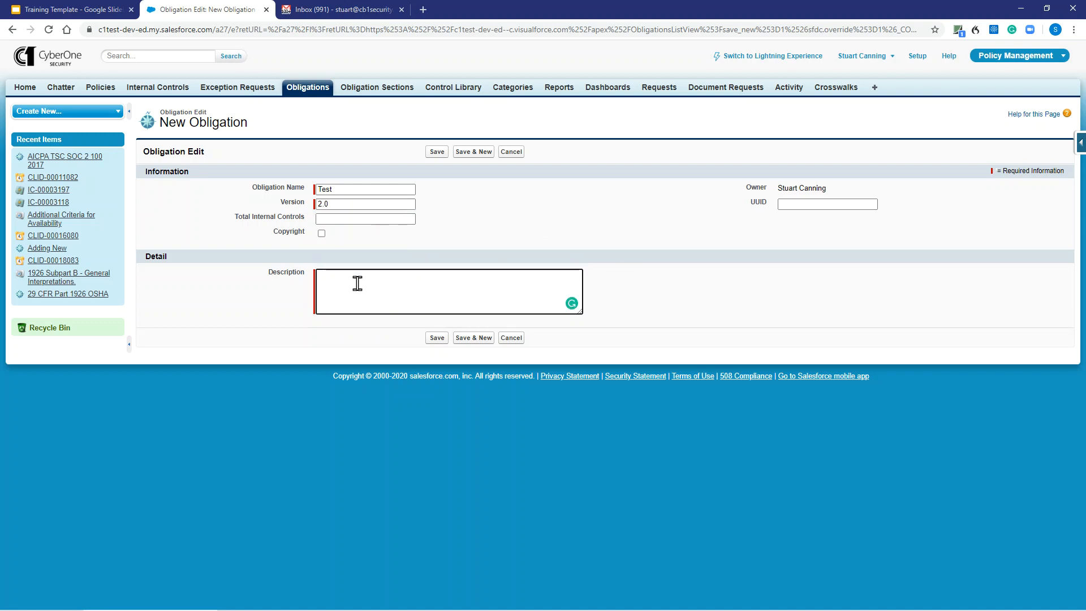
text(Describe)
click(437, 337)
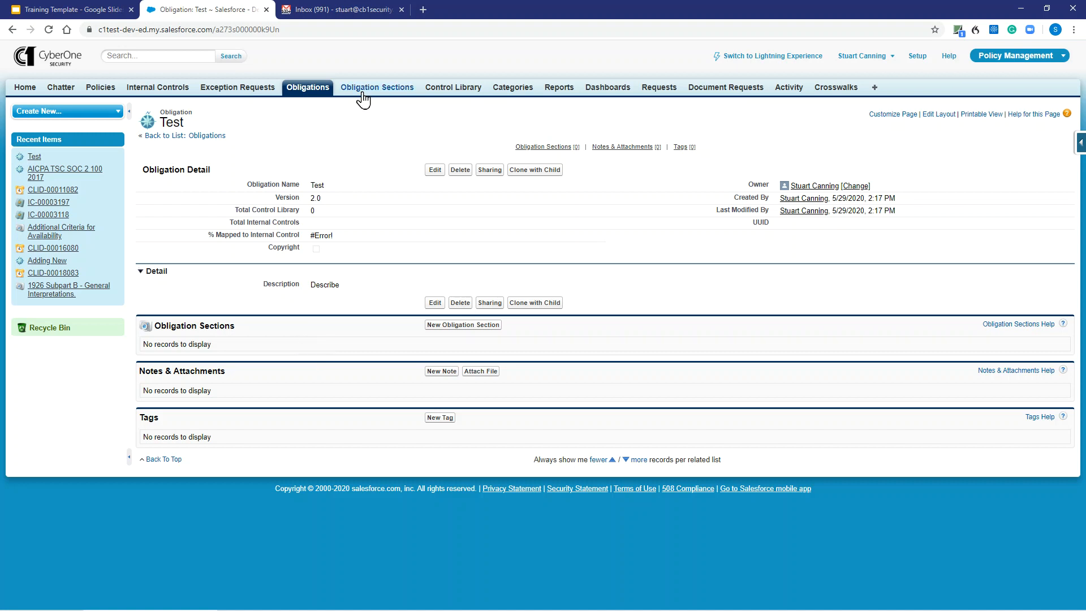
Return to the obligations list, open the AICPA TSC SOC 2 100 2017 obligation and review its details
click(309, 92)
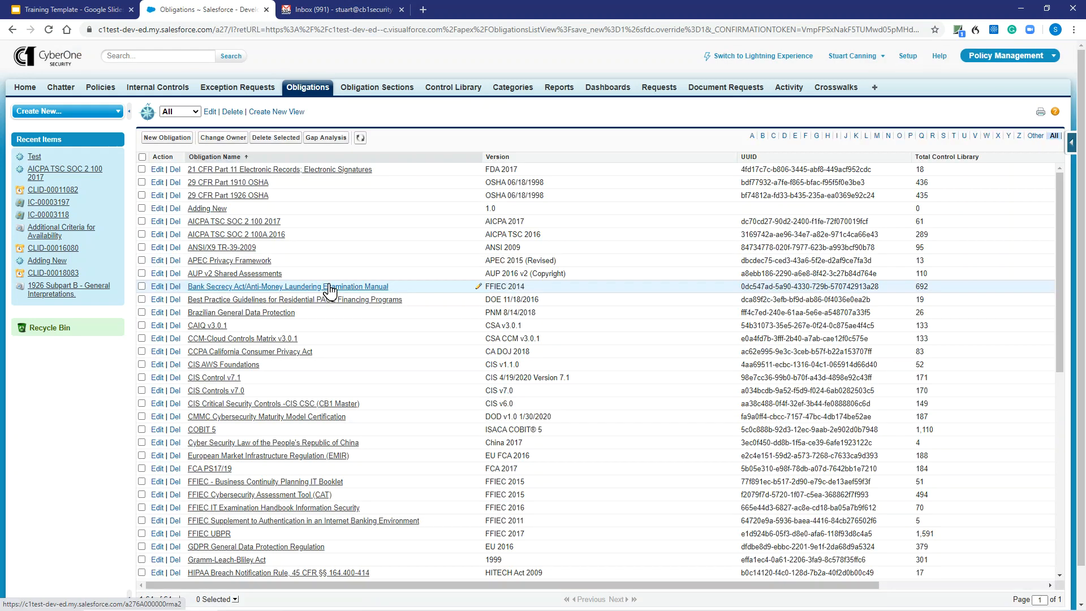
click(212, 223)
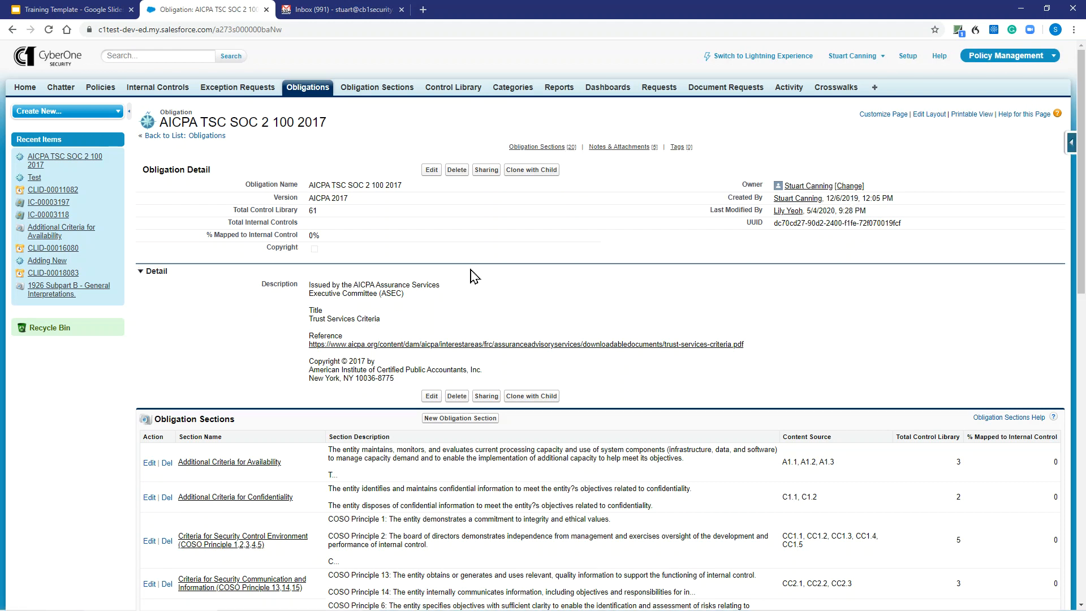
scroll(546, 257, down, 1)
scroll(547, 258, down, 2)
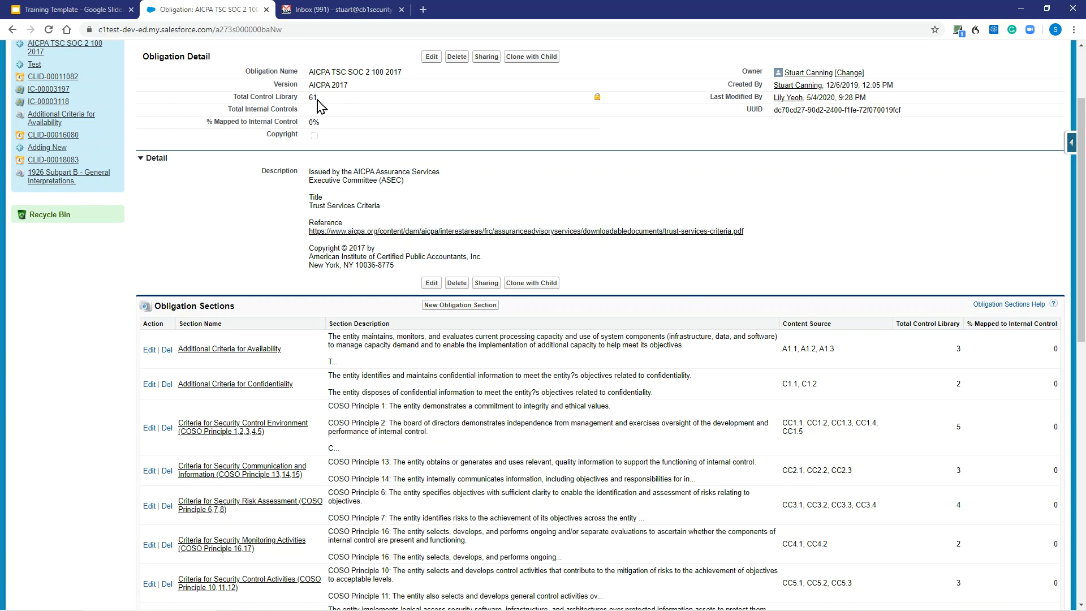
double_click(406, 74)
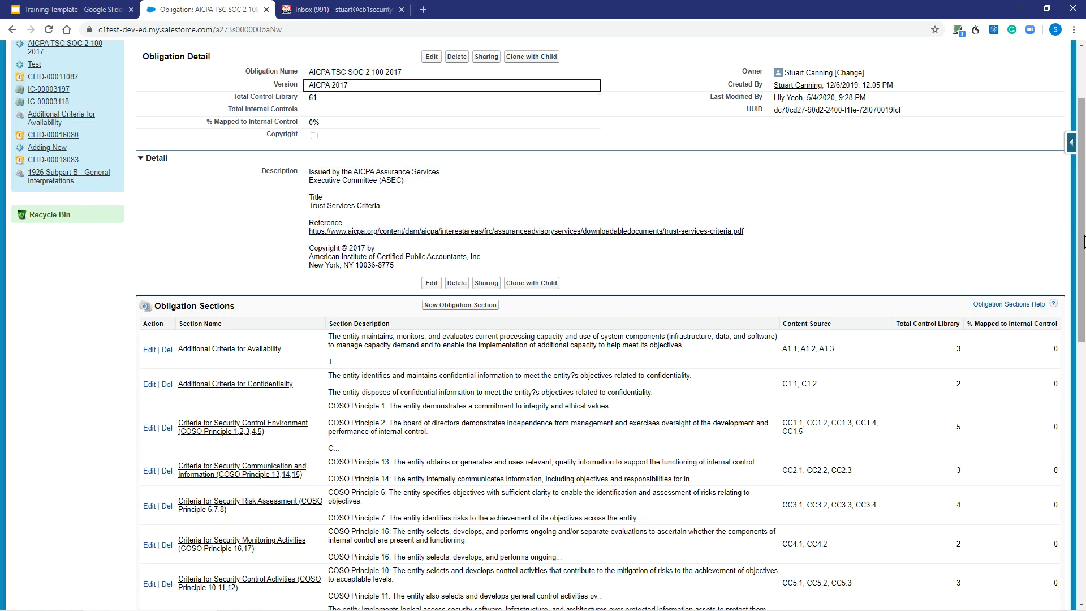
mouse_move(1083, 243)
mouse_down()
mouse_move(1082, 478)
mouse_move(1063, 187)
mouse_up()
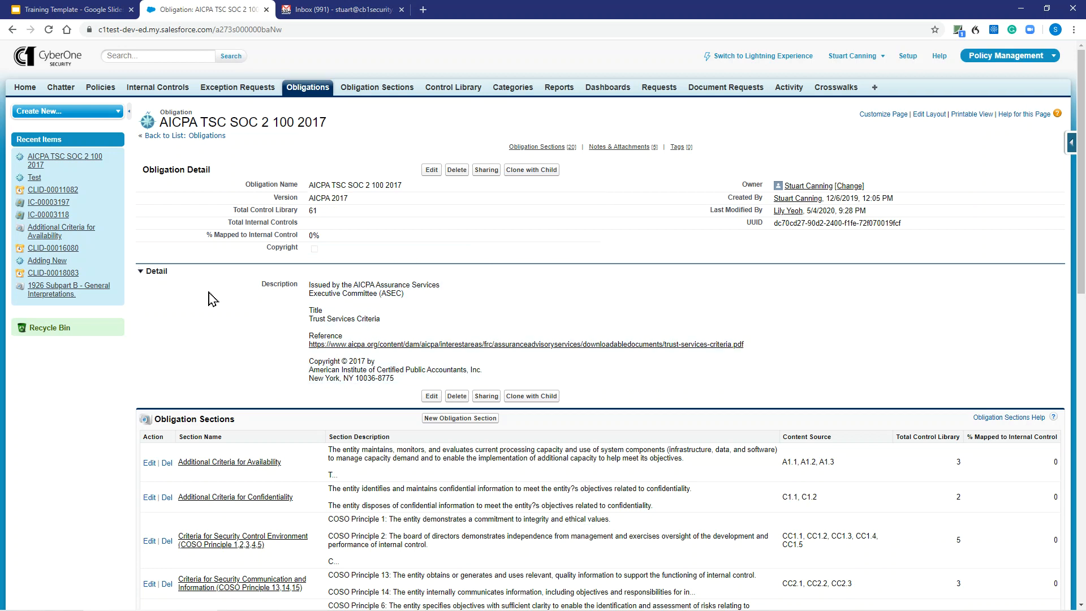
Open the obligation's Additional Criteria for Availability section and its control CLID-00016080 for viewing
scroll(212, 299, down, 1)
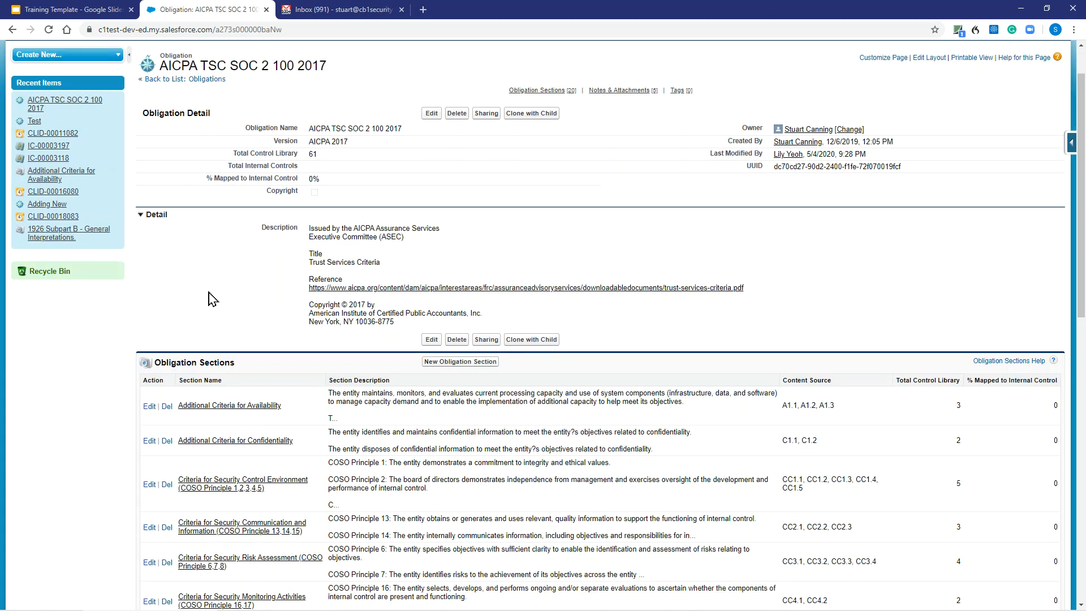
scroll(237, 281, down, 1)
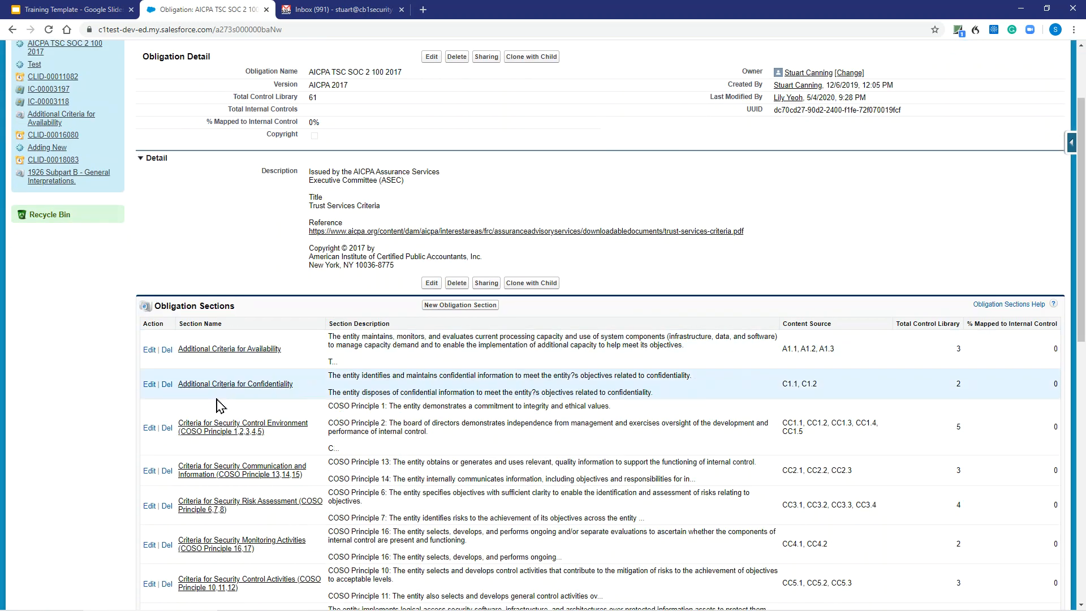
scroll(219, 374, up, 2)
scroll(229, 391, down, 2)
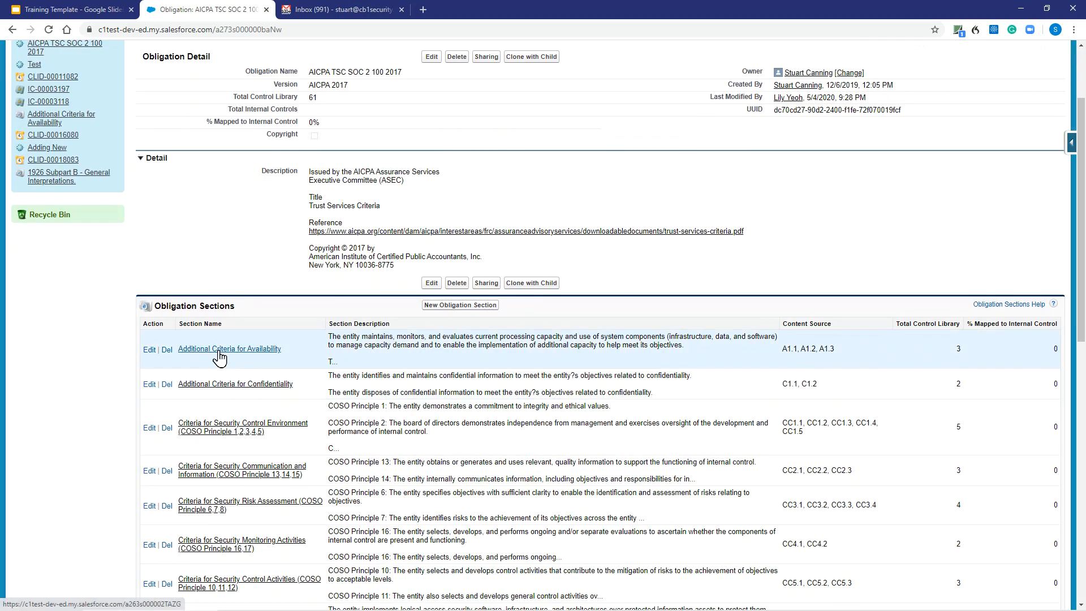
click(225, 350)
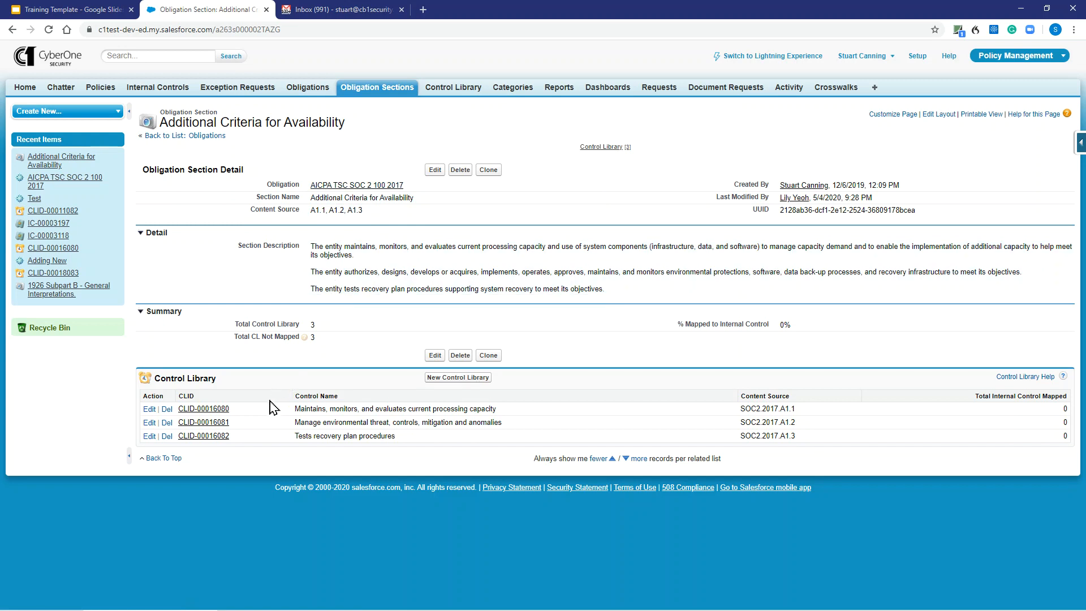
click(199, 413)
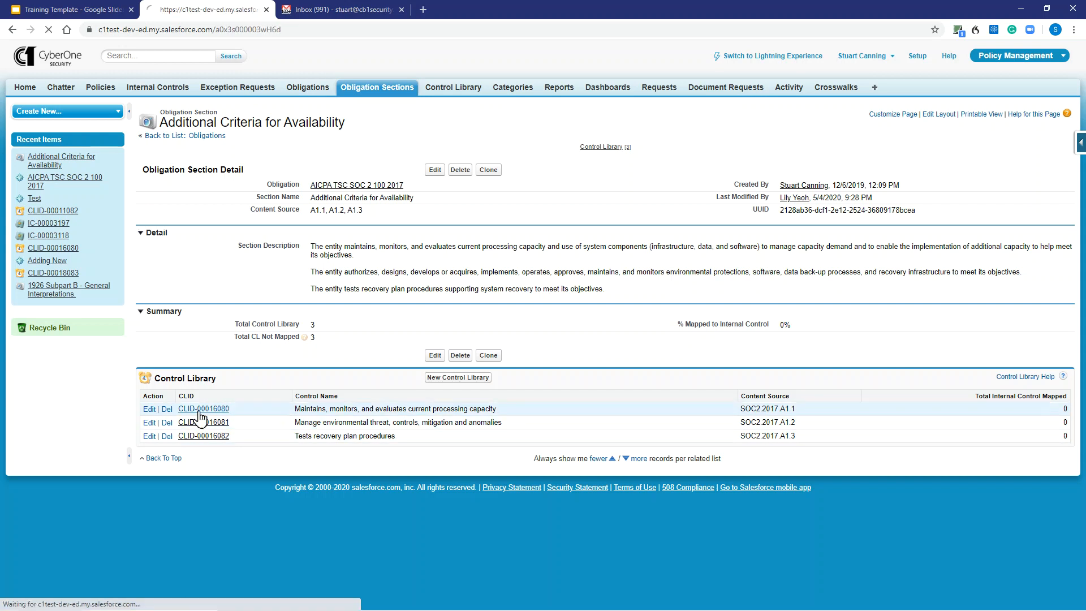
Open the Control Library and check which list views are available, keeping PCI DSS V3.2.1
click(448, 92)
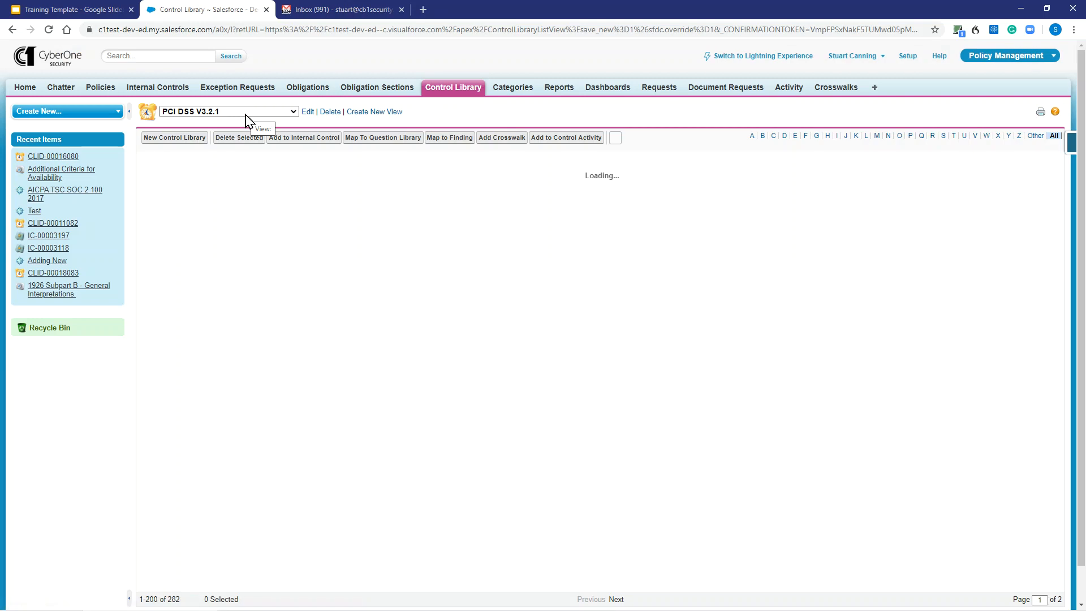
click(244, 113)
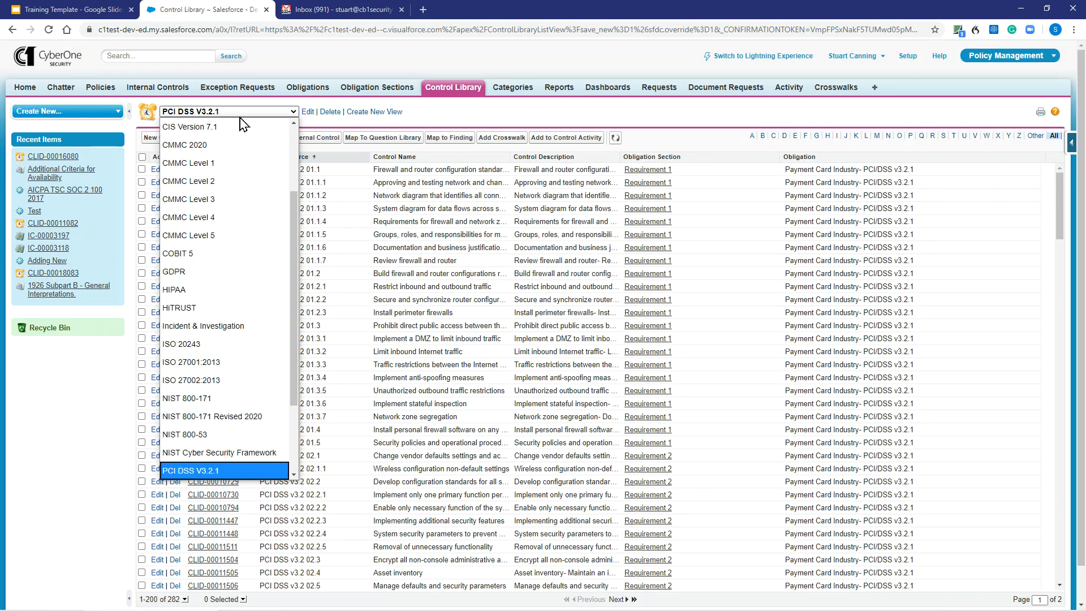
click(467, 124)
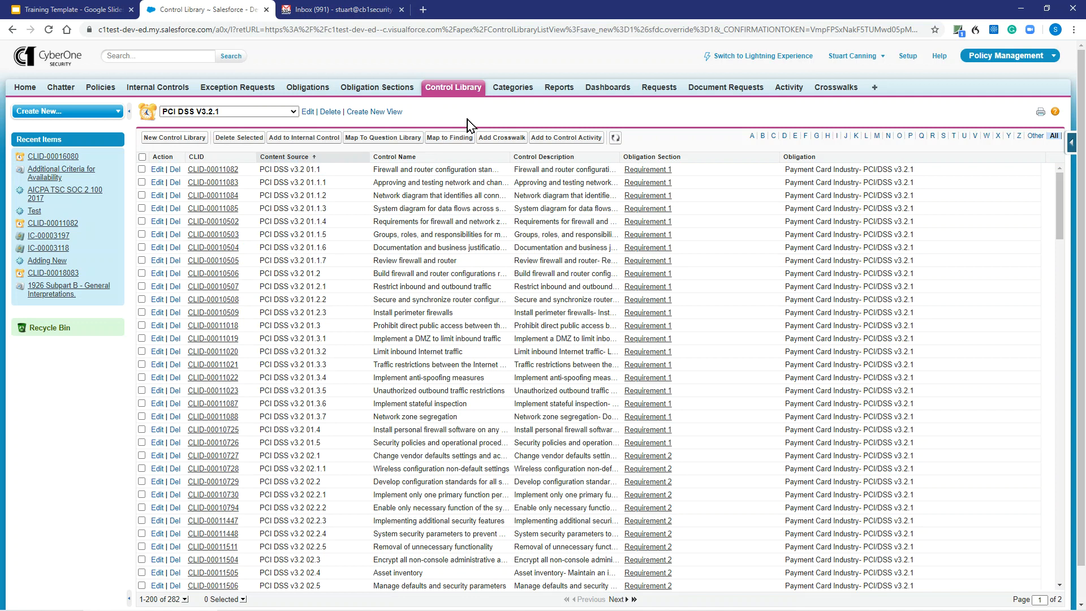
Go back from the Control Library to the obligations list and browse the available obligations again
click(305, 89)
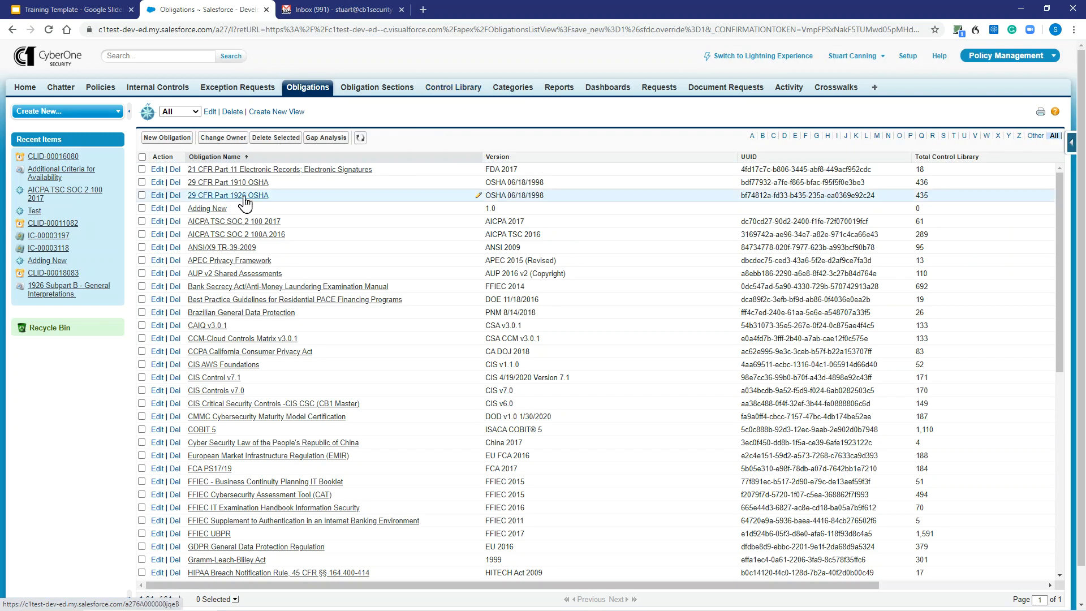
scroll(245, 202, down, 5)
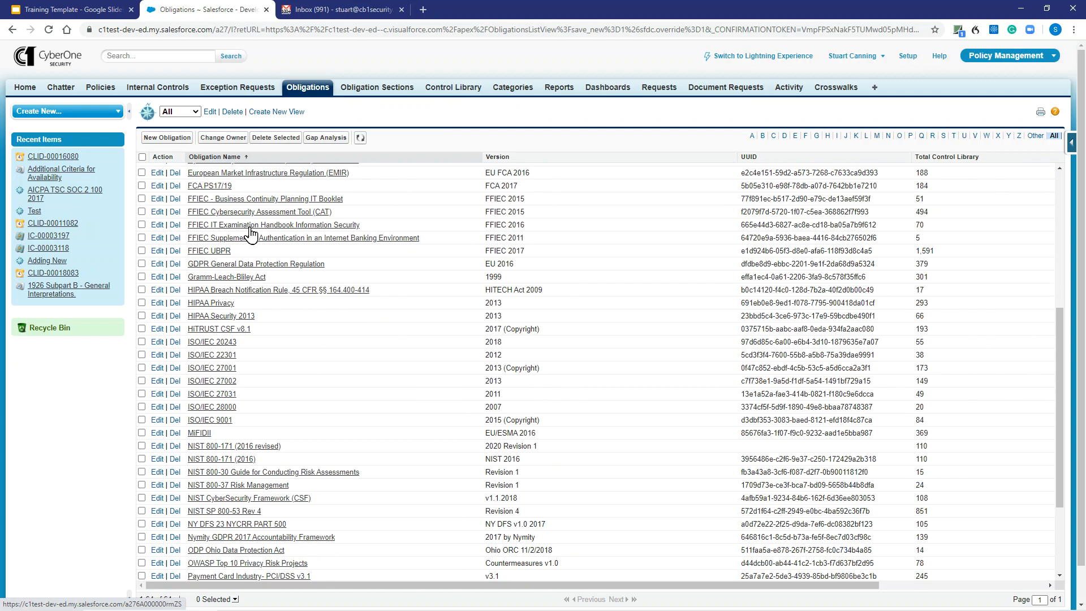
scroll(253, 233, up, 5)
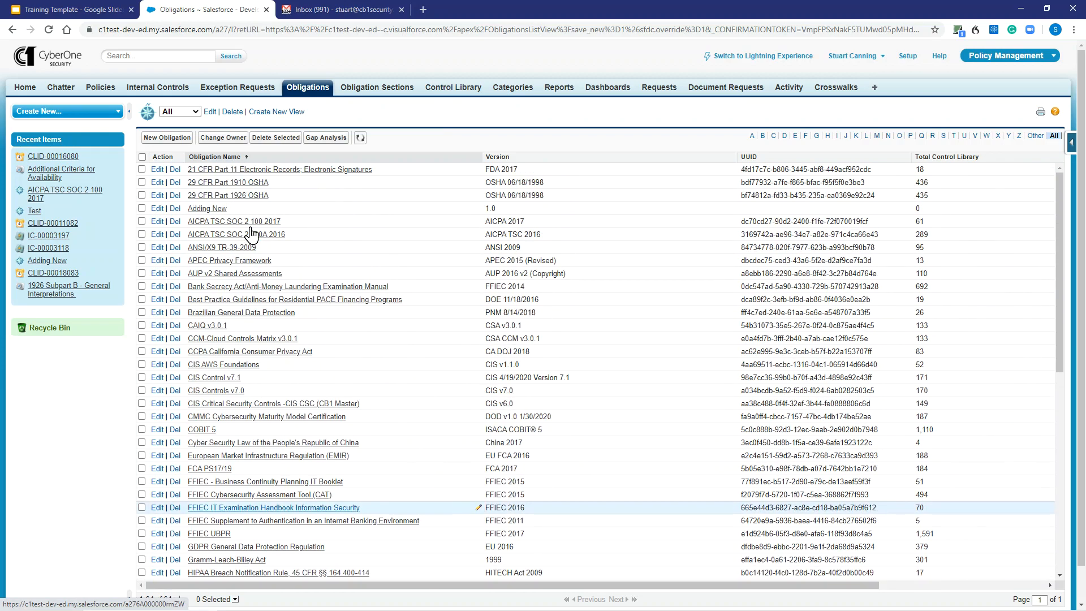